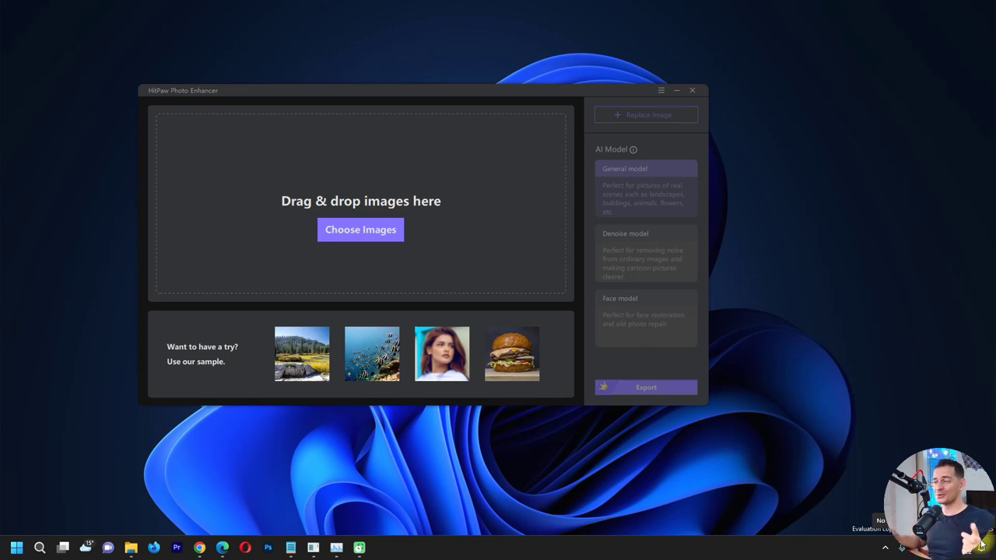
Set aside the Edge hitpaw.com page so the Photo Enhancer start screen is in front.
{"action": "left_click_drag", "start_coordinate": [217, 84], "coordinate": [196, 71]}
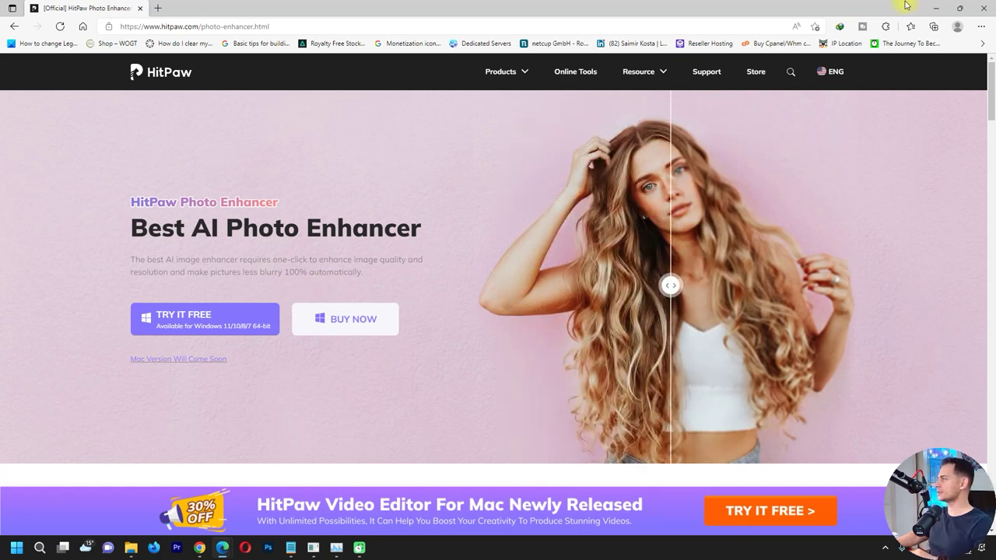
{"action": "left_click", "coordinate": [935, 8]}
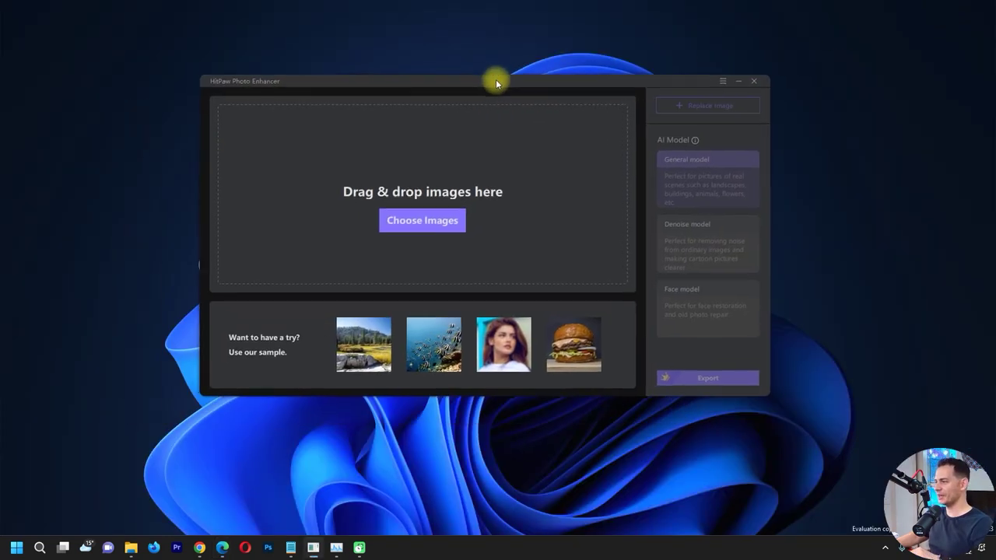
Preview the woman portrait sample with the Face model and compare the 800×800 result's face.
{"action": "left_click_drag", "start_coordinate": [436, 108], "coordinate": [490, 91]}
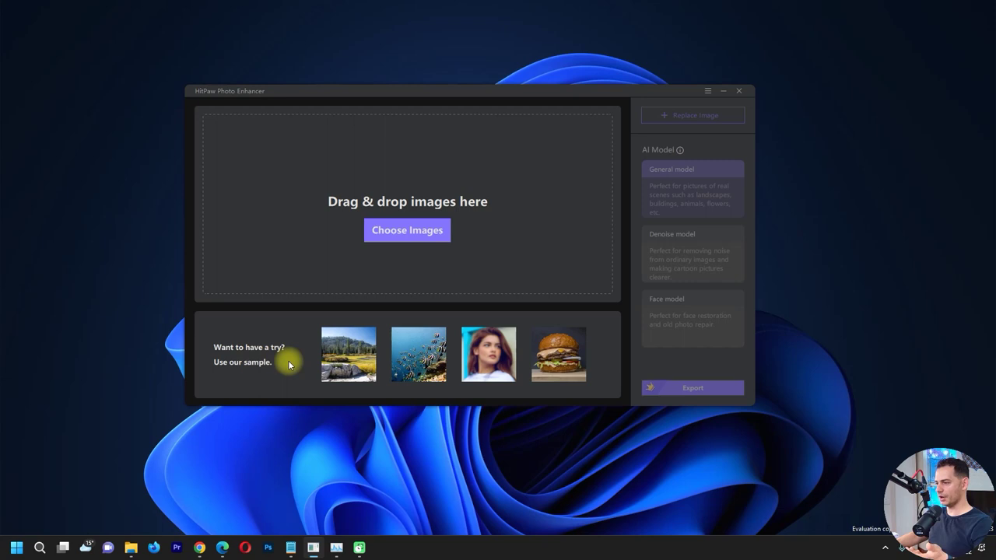
{"action": "left_click", "coordinate": [491, 360]}
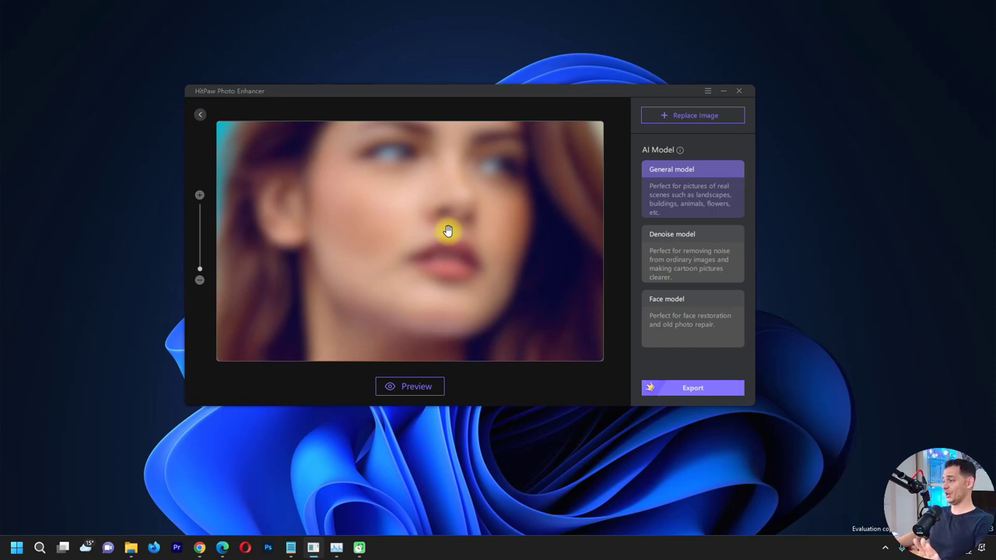
{"action": "mouse_move", "coordinate": [448, 231]}
{"action": "left_mouse_down"}
{"action": "mouse_move", "coordinate": [433, 288]}
{"action": "mouse_move", "coordinate": [384, 204]}
{"action": "mouse_move", "coordinate": [400, 261]}
{"action": "mouse_move", "coordinate": [431, 232]}
{"action": "mouse_move", "coordinate": [371, 200]}
{"action": "mouse_move", "coordinate": [350, 211]}
{"action": "mouse_move", "coordinate": [355, 196]}
{"action": "left_mouse_up"}
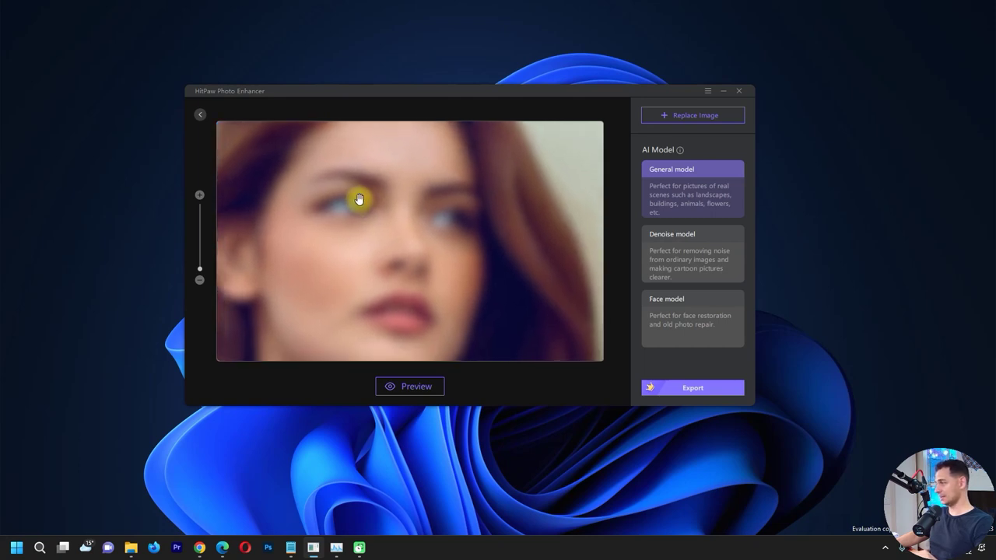
{"action": "left_click", "coordinate": [682, 322]}
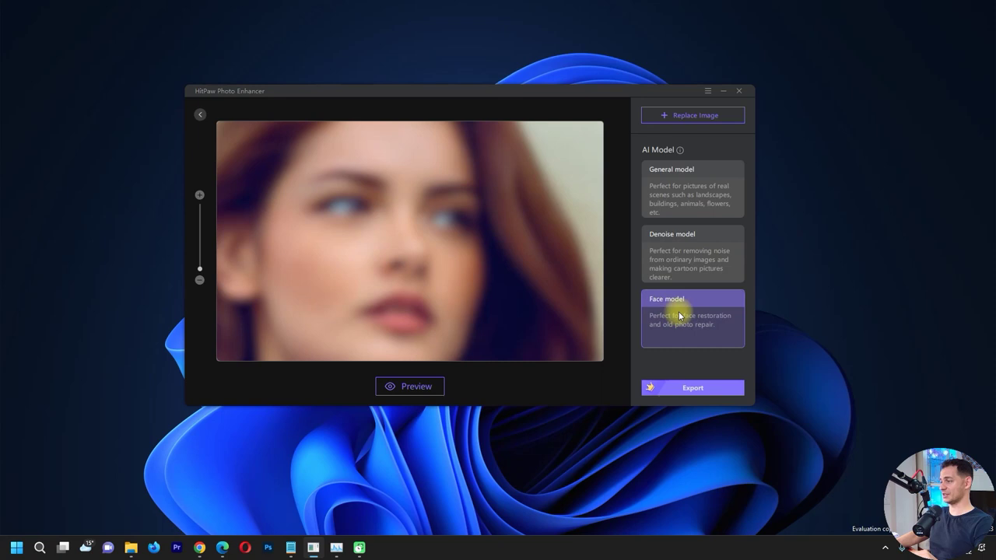
{"action": "left_click", "coordinate": [415, 385]}
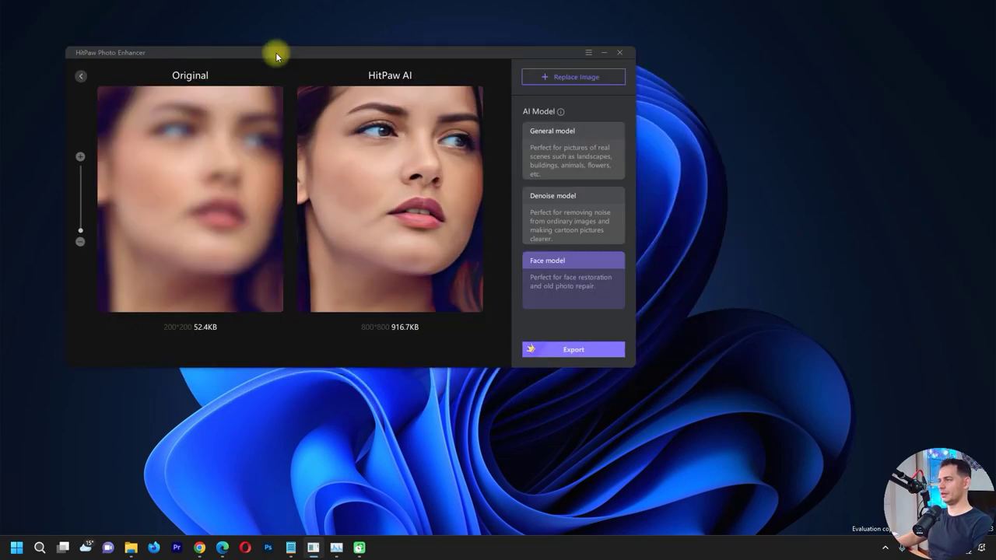
{"action": "mouse_move", "coordinate": [340, 122]}
{"action": "left_mouse_down"}
{"action": "mouse_move", "coordinate": [396, 231]}
{"action": "mouse_move", "coordinate": [366, 191]}
{"action": "mouse_move", "coordinate": [385, 212]}
{"action": "mouse_move", "coordinate": [360, 188]}
{"action": "mouse_move", "coordinate": [295, 162]}
{"action": "mouse_move", "coordinate": [300, 195]}
{"action": "mouse_move", "coordinate": [428, 195]}
{"action": "mouse_move", "coordinate": [368, 212]}
{"action": "mouse_move", "coordinate": [498, 215]}
{"action": "mouse_move", "coordinate": [318, 200]}
{"action": "mouse_move", "coordinate": [374, 207]}
{"action": "mouse_move", "coordinate": [353, 292]}
{"action": "mouse_move", "coordinate": [189, 127]}
{"action": "mouse_move", "coordinate": [161, 7]}
{"action": "left_mouse_up"}
{"action": "left_click_drag", "start_coordinate": [326, 223], "coordinate": [408, 248]}
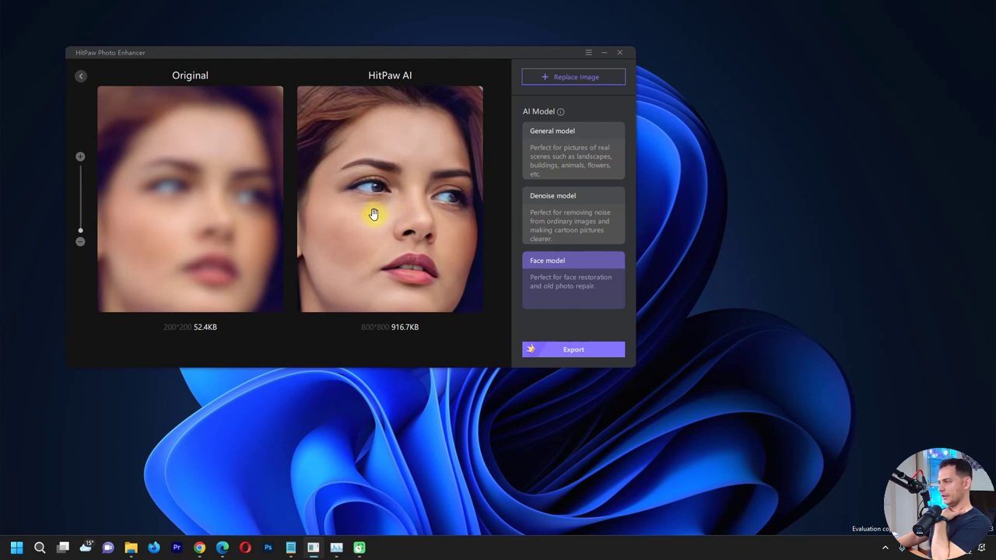
Load the landscape sample and preview it with the General model, comparing the field.
{"action": "left_click", "coordinate": [80, 75]}
{"action": "left_click", "coordinate": [230, 315]}
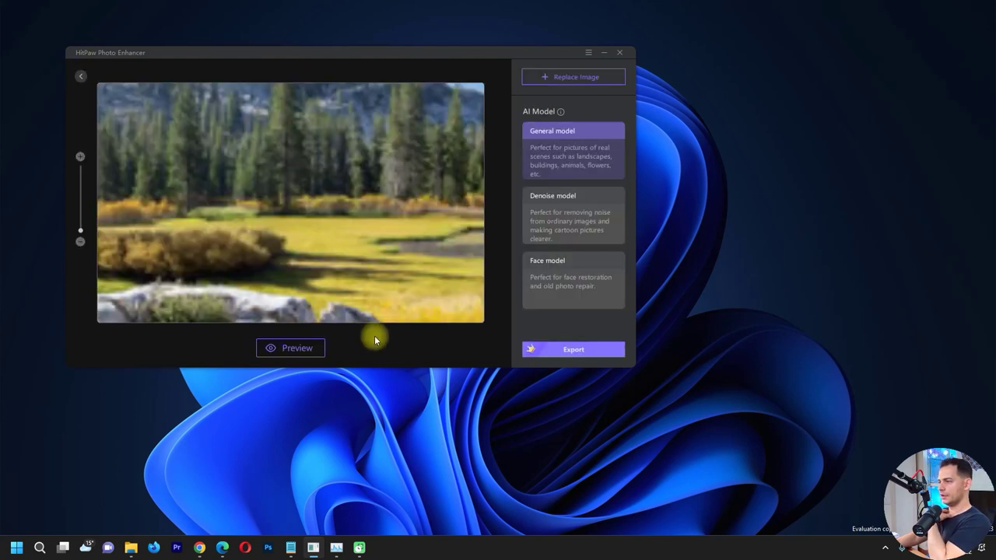
{"action": "mouse_move", "coordinate": [322, 220]}
{"action": "left_mouse_down"}
{"action": "mouse_move", "coordinate": [349, 127]}
{"action": "mouse_move", "coordinate": [349, 135]}
{"action": "left_mouse_up"}
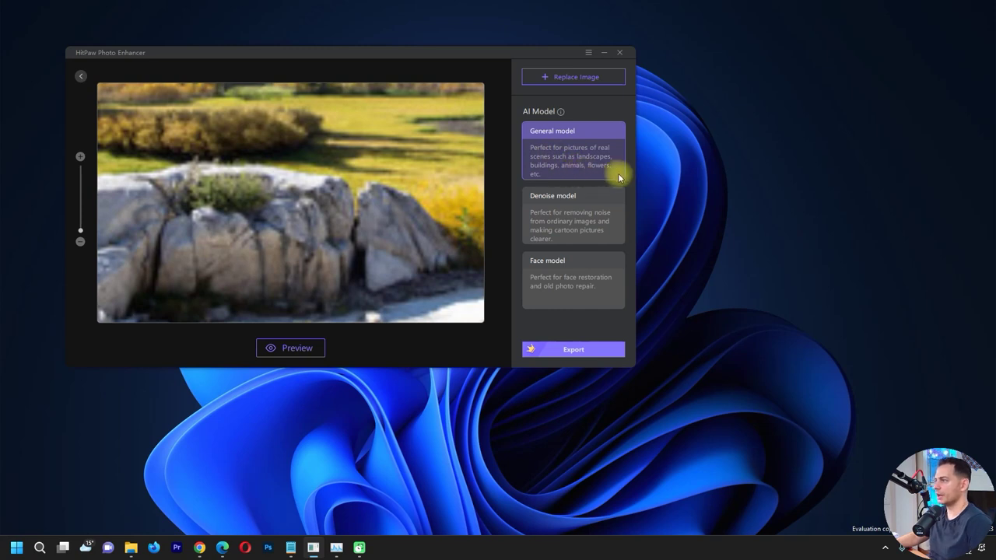
{"action": "left_click_drag", "start_coordinate": [311, 176], "coordinate": [309, 274]}
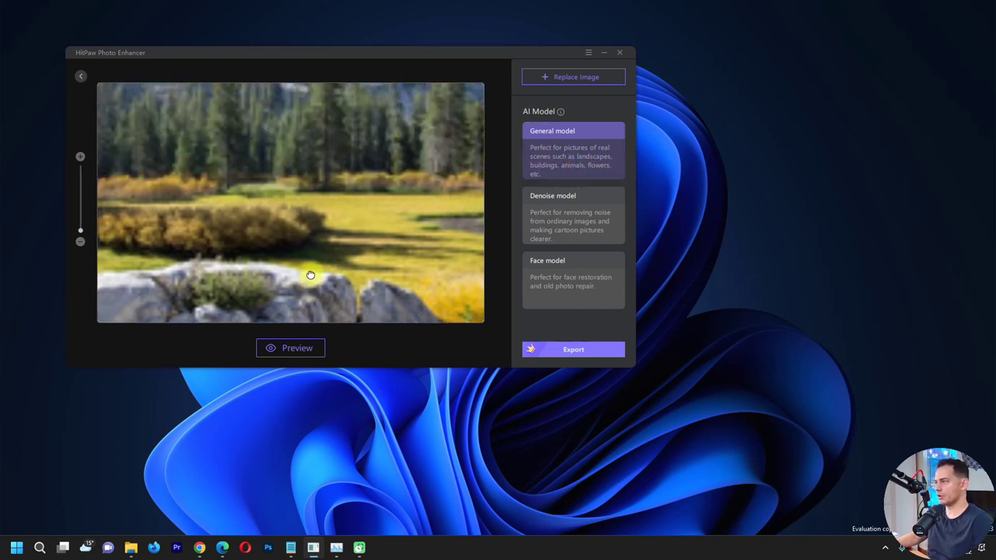
{"action": "left_click", "coordinate": [538, 145]}
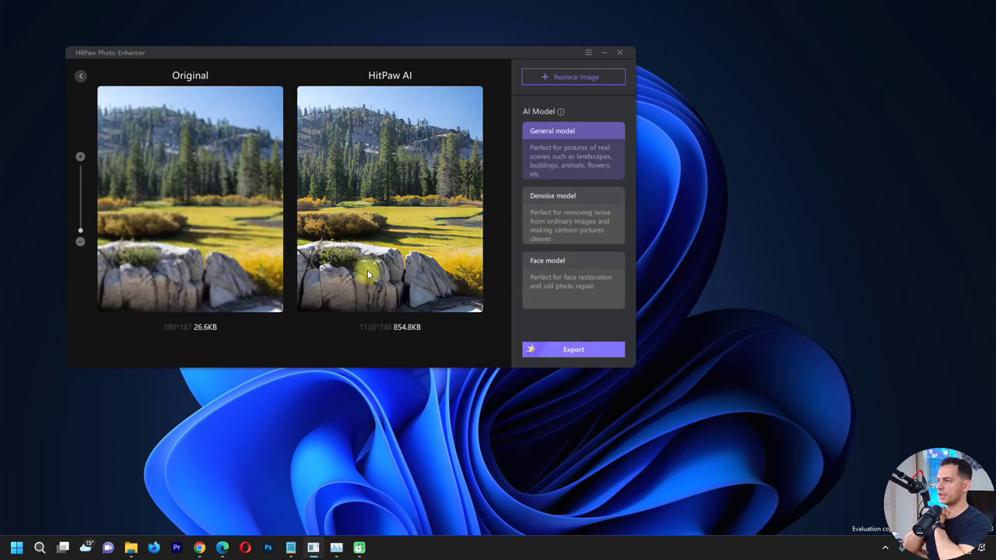
{"action": "scroll", "coordinate": [367, 185], "scroll_direction": "up", "scroll_amount": 3}
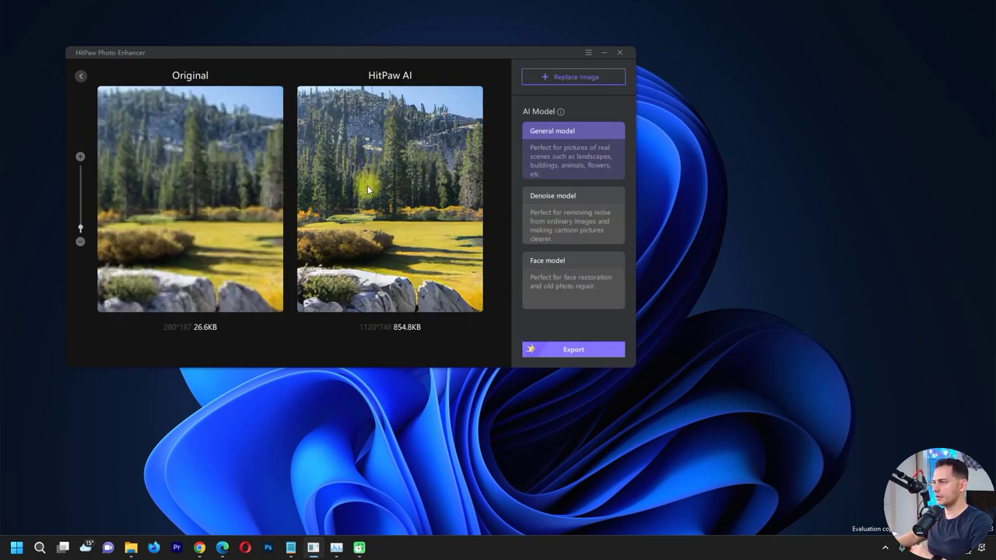
{"action": "left_click_drag", "start_coordinate": [365, 220], "coordinate": [366, 18]}
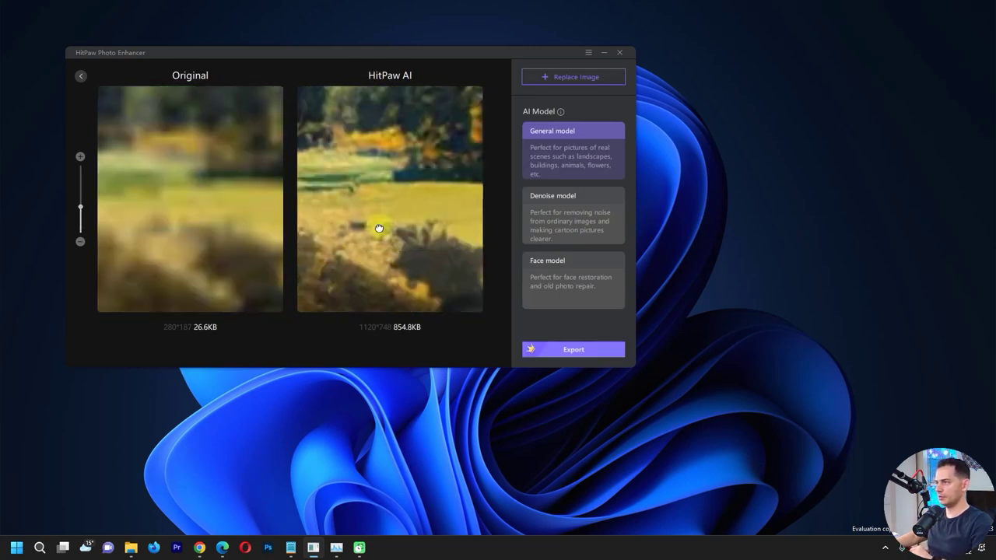
{"action": "mouse_move", "coordinate": [378, 222]}
{"action": "left_mouse_down"}
{"action": "mouse_move", "coordinate": [306, 103]}
{"action": "mouse_move", "coordinate": [327, 98]}
{"action": "mouse_move", "coordinate": [382, 137]}
{"action": "mouse_move", "coordinate": [371, 196]}
{"action": "mouse_move", "coordinate": [406, 227]}
{"action": "left_mouse_up"}
Re-preview the landscape with the Denoise model and compare the 1120×748 result.
{"action": "left_click", "coordinate": [567, 212]}
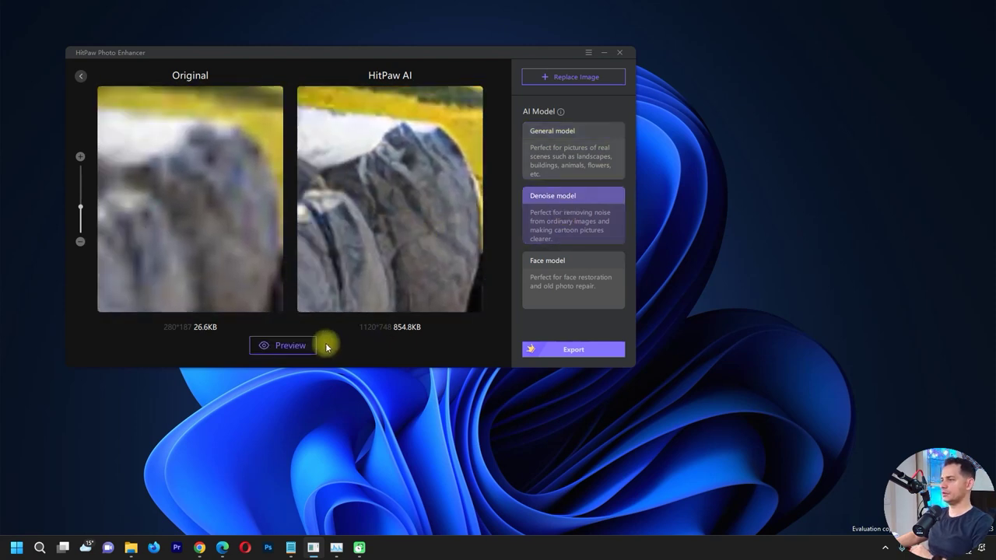
{"action": "left_click", "coordinate": [294, 346]}
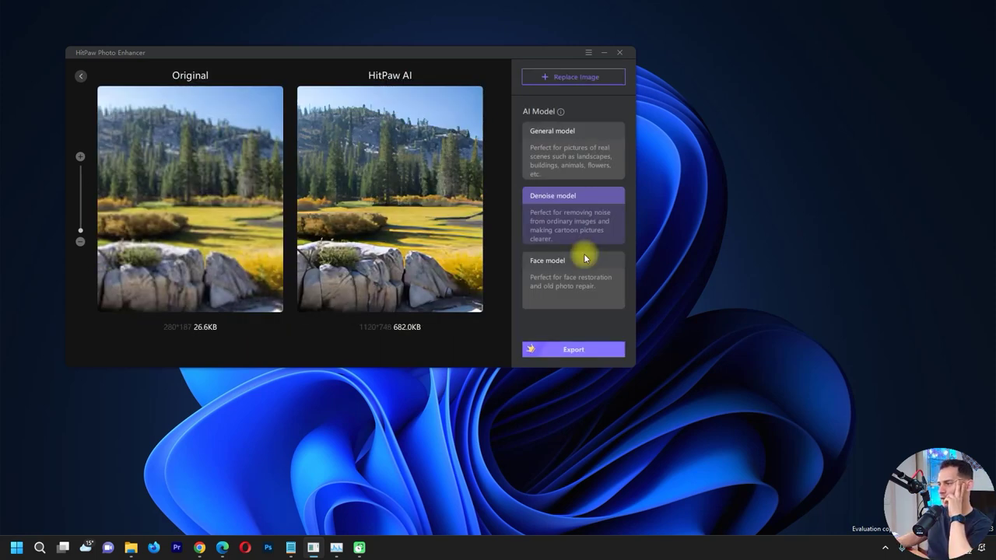
{"action": "scroll", "coordinate": [361, 265], "scroll_direction": "up", "scroll_amount": 1}
{"action": "scroll", "coordinate": [373, 260], "scroll_direction": "up", "scroll_amount": 1}
{"action": "scroll", "coordinate": [373, 259], "scroll_direction": "up", "scroll_amount": 1}
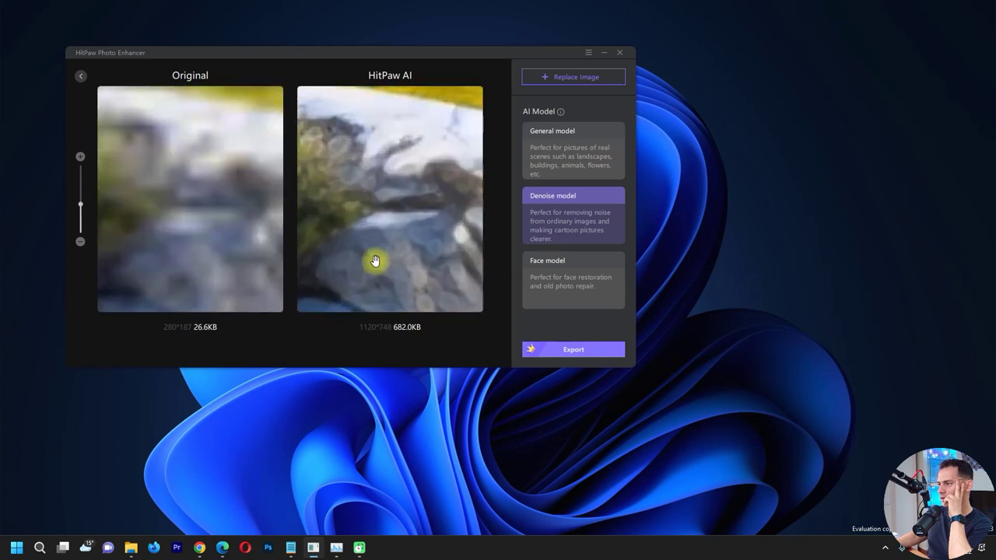
{"action": "scroll", "coordinate": [375, 260], "scroll_direction": "up", "scroll_amount": 1}
{"action": "left_click_drag", "start_coordinate": [375, 261], "coordinate": [423, 226]}
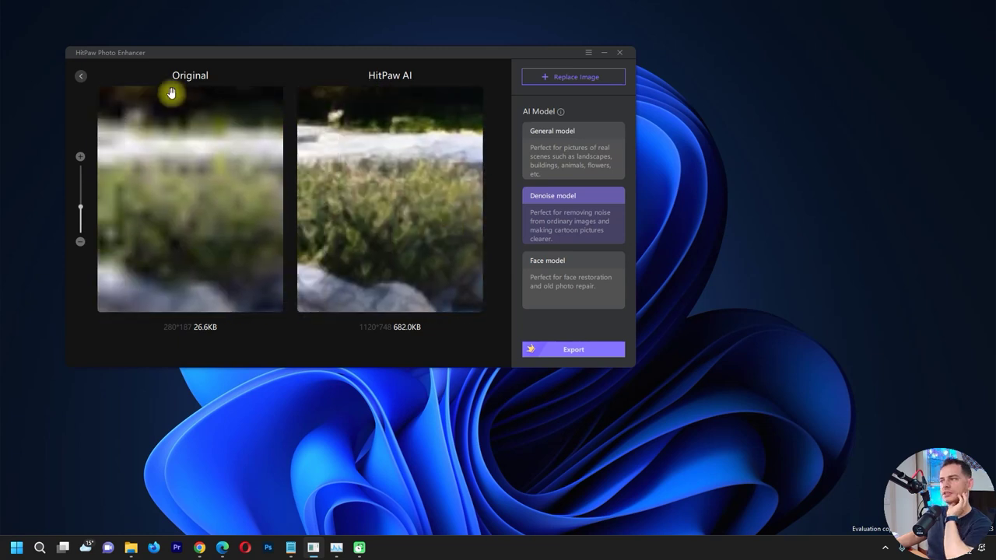
{"action": "left_click_drag", "start_coordinate": [264, 58], "coordinate": [330, 85]}
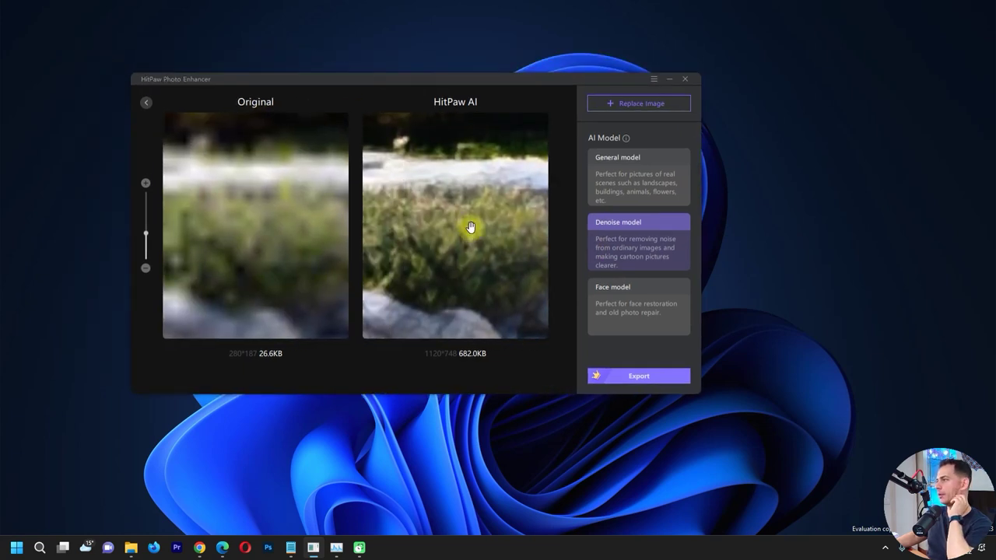
Load the burger sample and preview its 800×800 Denoise enhancement beside the original.
{"action": "left_click", "coordinate": [523, 352]}
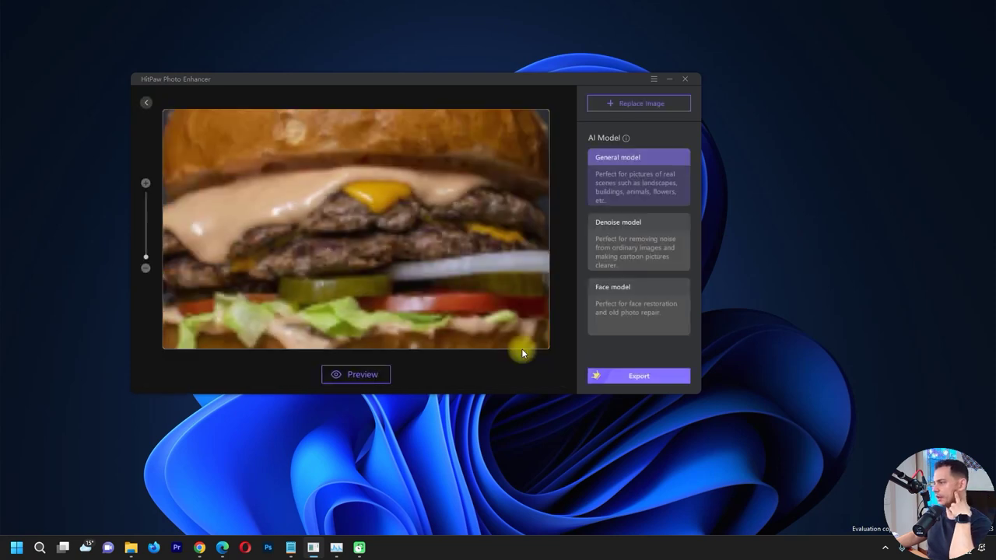
{"action": "mouse_move", "coordinate": [400, 174]}
{"action": "left_mouse_down"}
{"action": "mouse_move", "coordinate": [364, 257]}
{"action": "mouse_move", "coordinate": [378, 122]}
{"action": "left_mouse_up"}
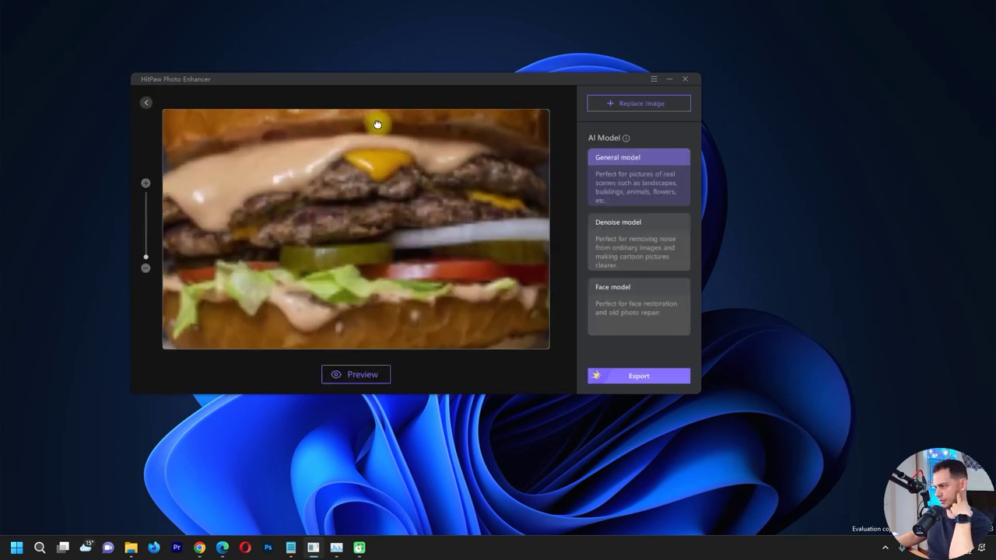
{"action": "left_click_drag", "start_coordinate": [384, 205], "coordinate": [385, 160]}
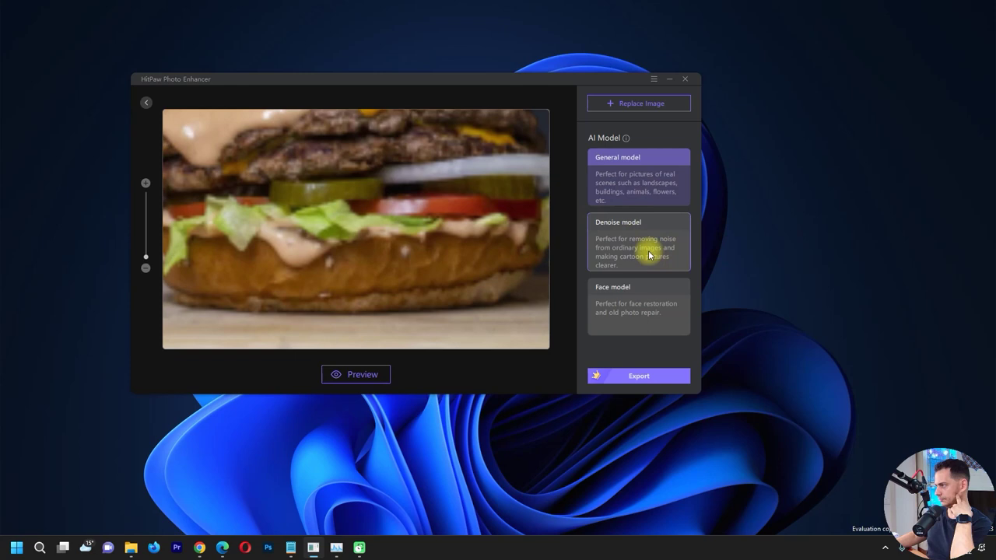
{"action": "left_click", "coordinate": [640, 240]}
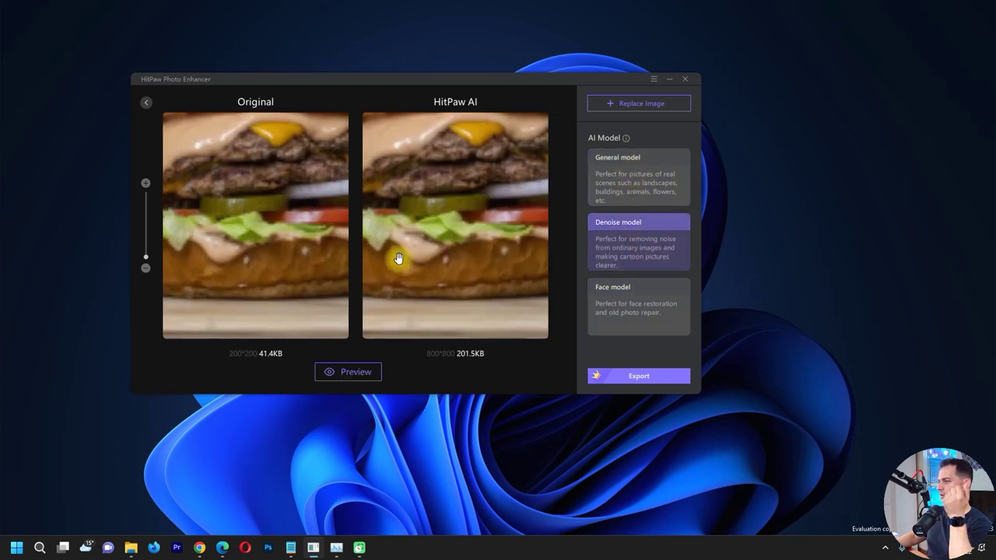
{"action": "left_click", "coordinate": [350, 373]}
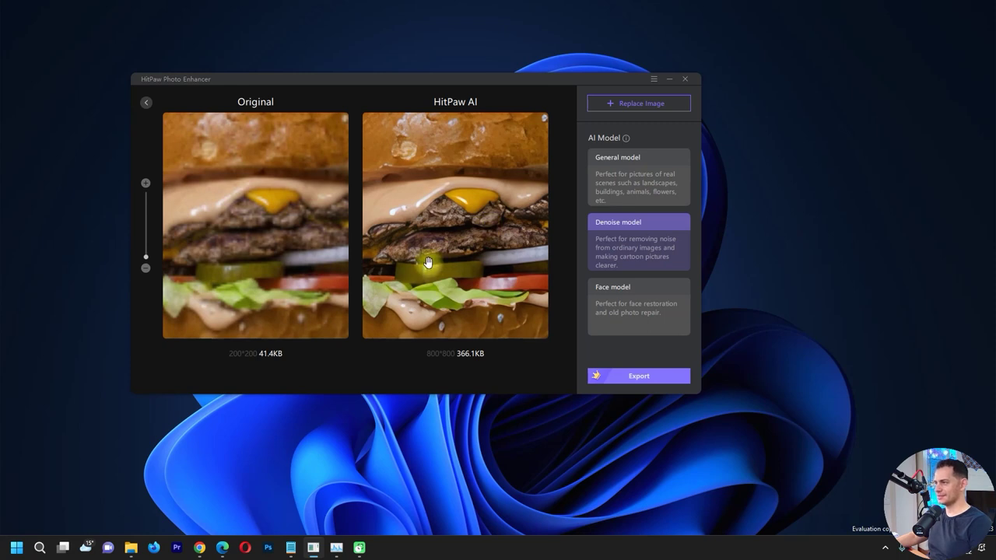
{"action": "left_click_drag", "start_coordinate": [436, 262], "coordinate": [471, 275]}
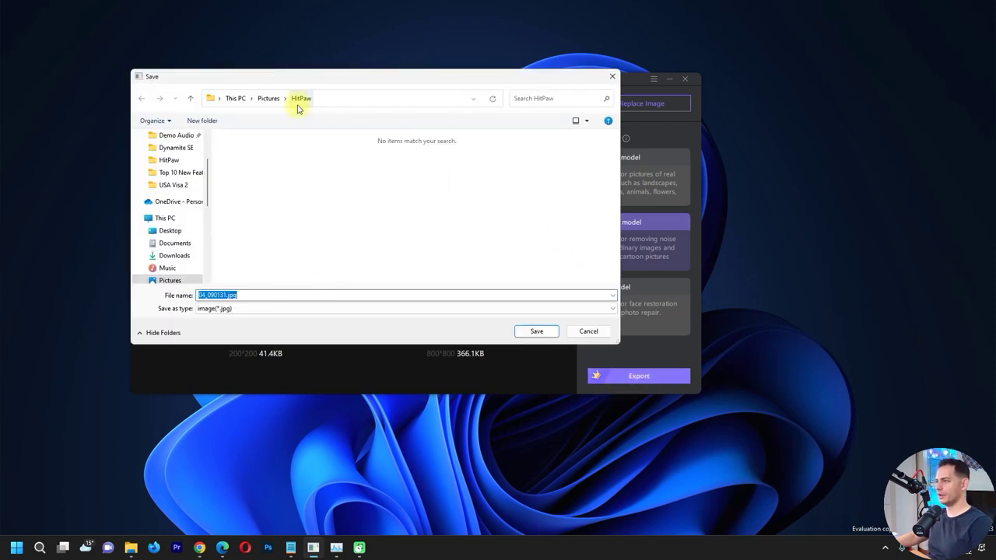
{"action": "mouse_move", "coordinate": [131, 547]}
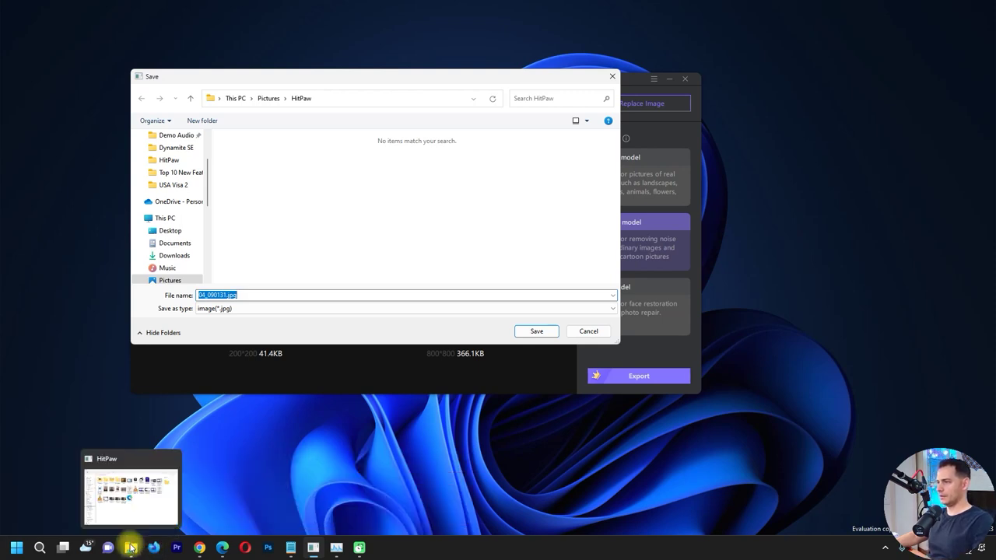
Save the denoised burger as a JPG in G:\HitPaw and open its folder.
{"action": "left_click", "coordinate": [130, 546]}
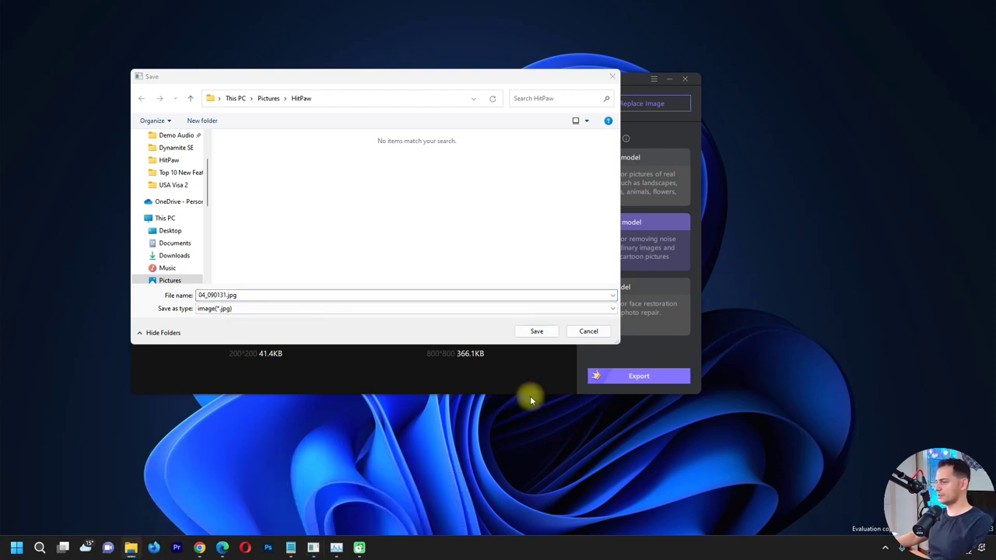
{"action": "key", "text": "ctrl+c"}
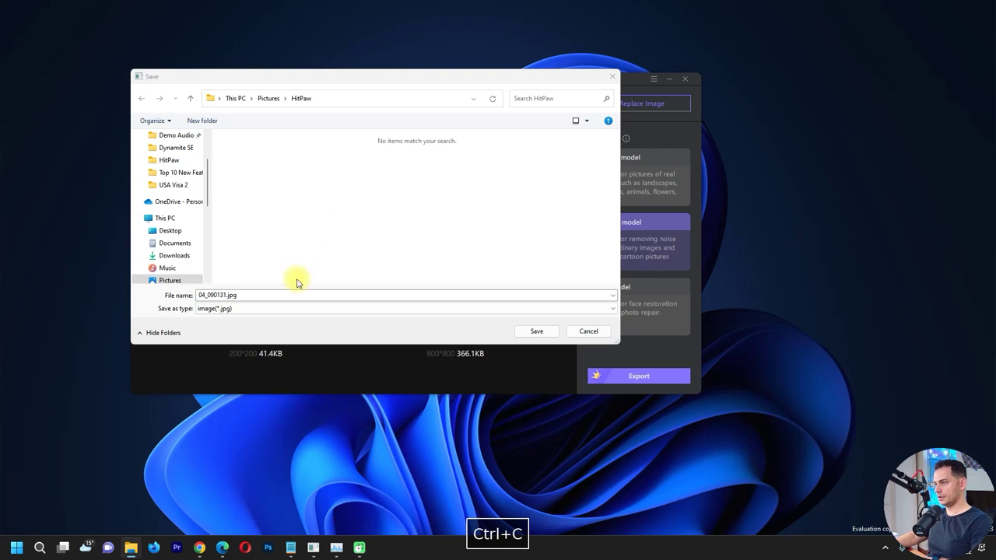
{"action": "left_click", "coordinate": [248, 295]}
{"action": "key", "text": "ctrl+v"}
{"action": "key", "text": "Return"}
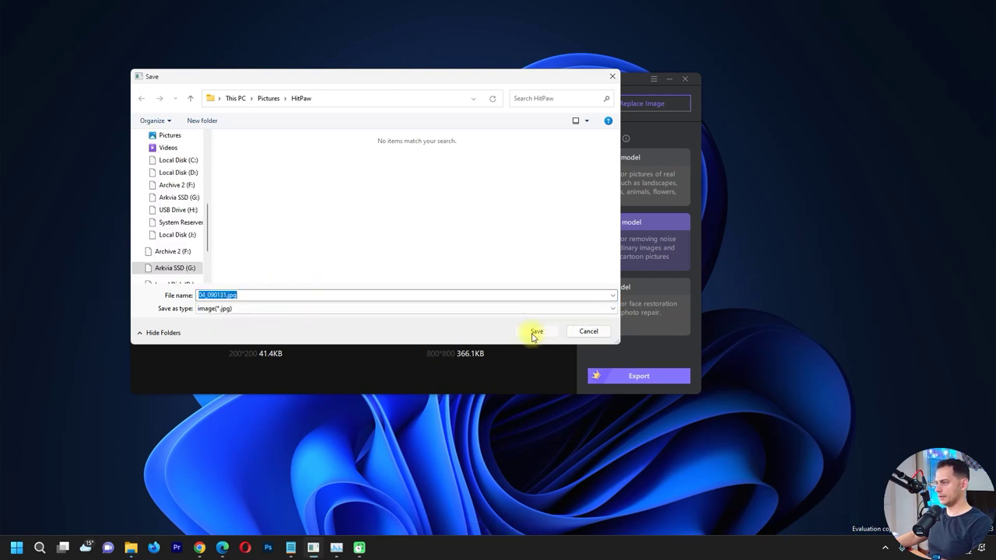
{"action": "left_click", "coordinate": [536, 332]}
{"action": "left_click", "coordinate": [462, 262]}
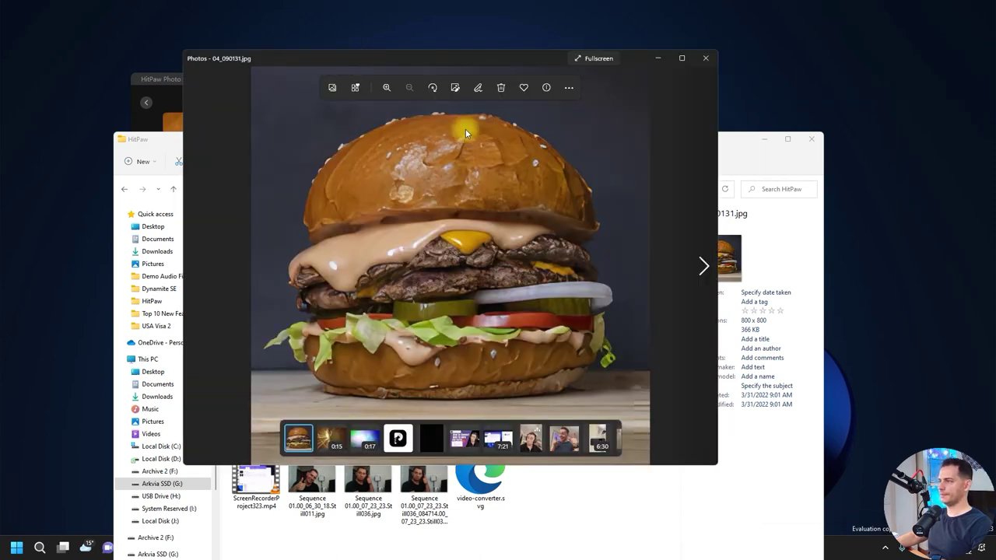
{"action": "left_click", "coordinate": [706, 61]}
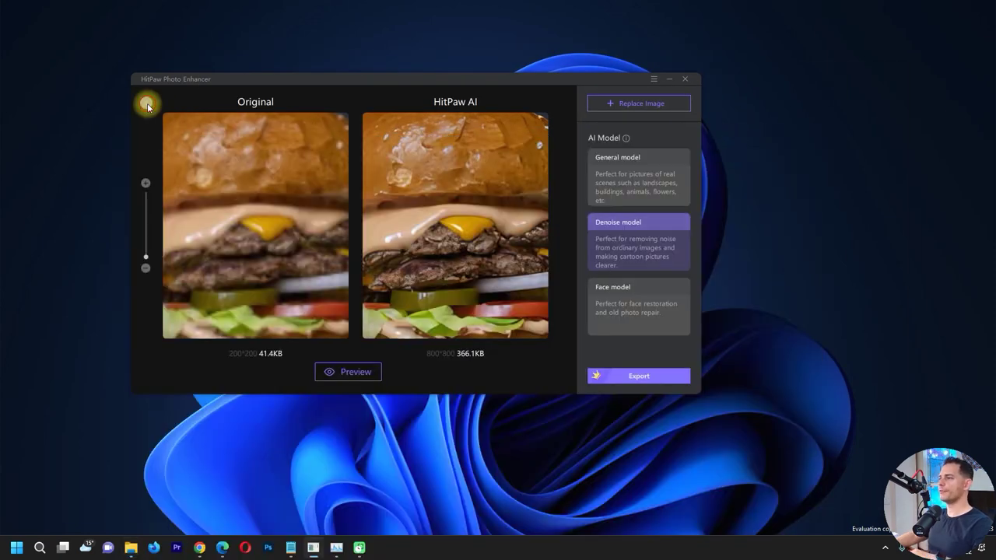
Load the old scratched portrait maxresdefault.jpg into the enhancer.
{"action": "left_click", "coordinate": [147, 104]}
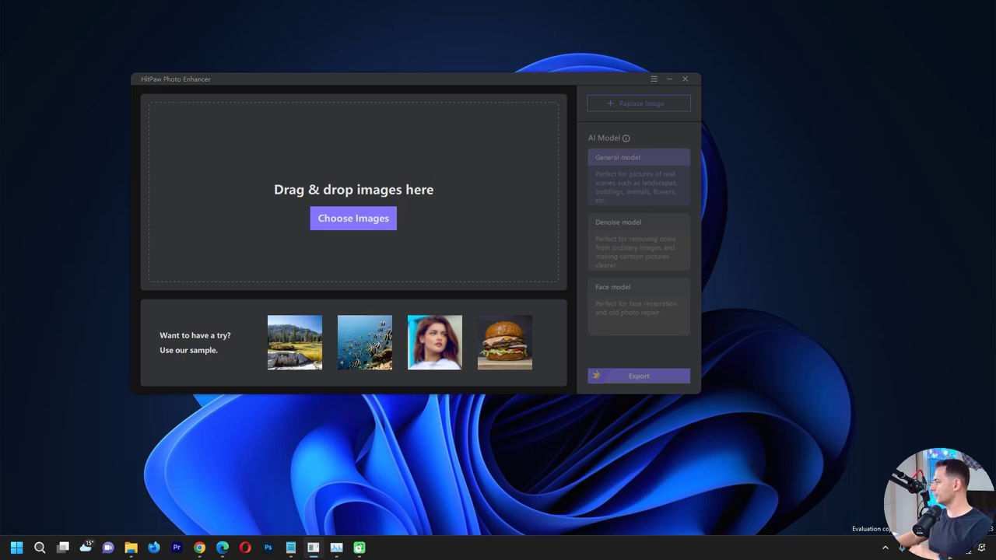
{"action": "left_click", "coordinate": [335, 218]}
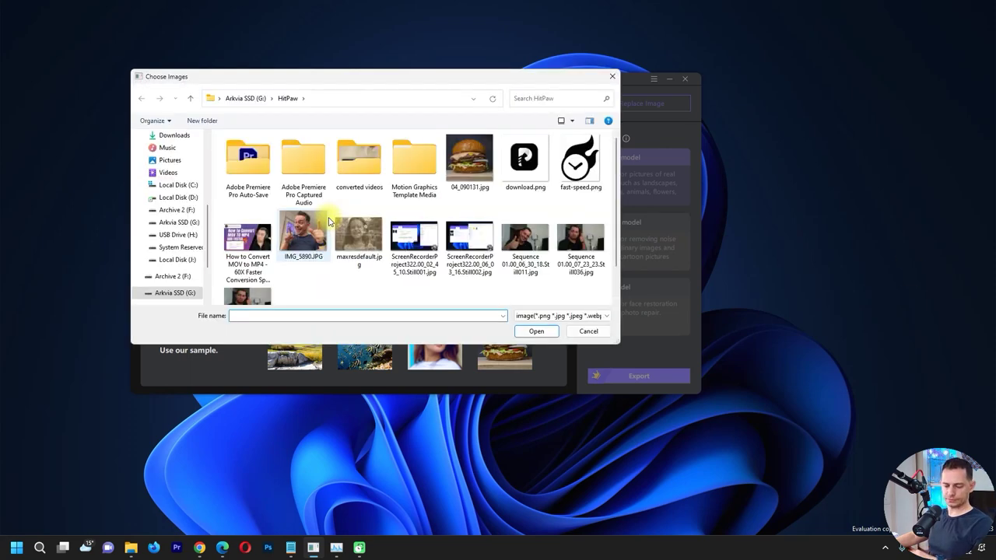
{"action": "left_click", "coordinate": [359, 237]}
{"action": "left_click", "coordinate": [537, 331]}
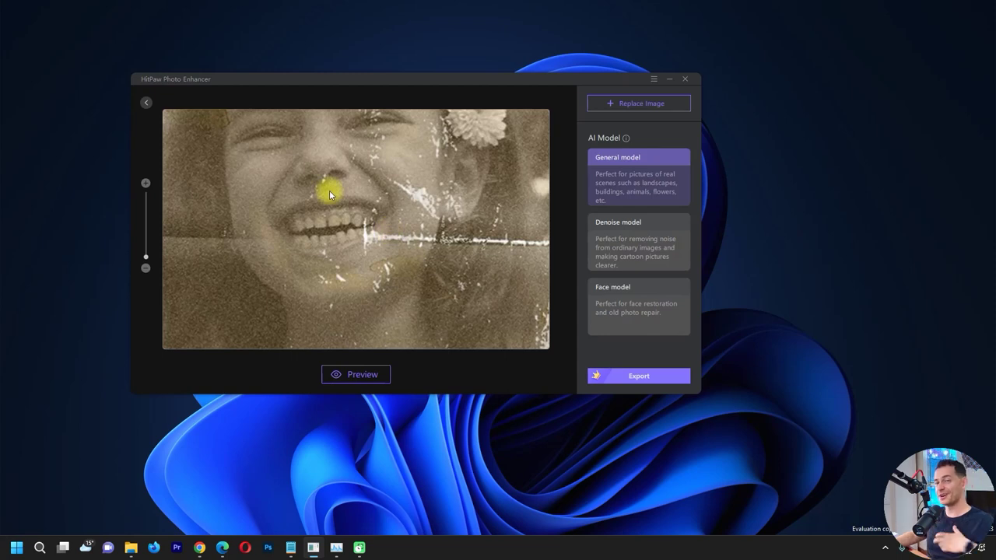
Inspect the portrait's face and mouth, then choose the Face model.
{"action": "left_click_drag", "start_coordinate": [329, 190], "coordinate": [267, 241]}
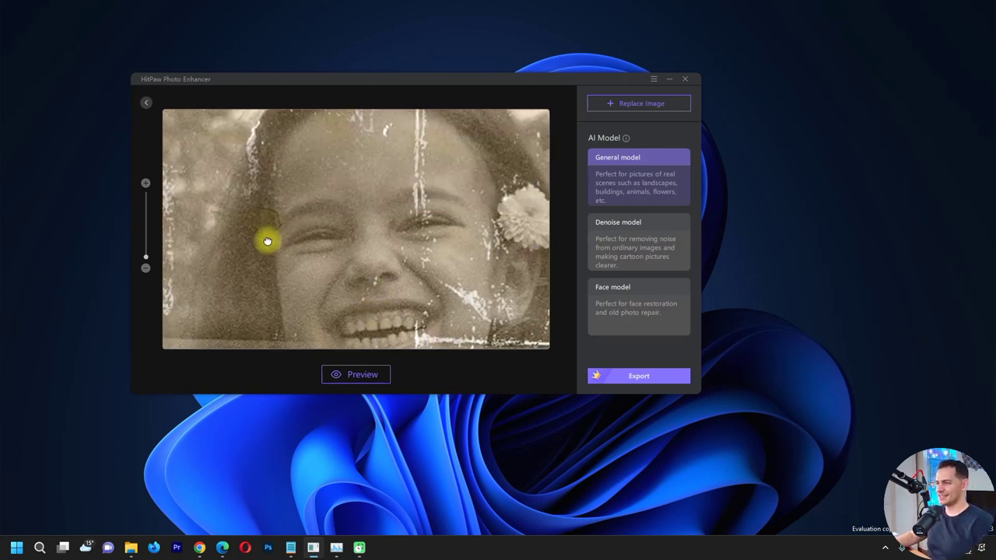
{"action": "mouse_move", "coordinate": [374, 233]}
{"action": "left_mouse_down"}
{"action": "mouse_move", "coordinate": [472, 282]}
{"action": "mouse_move", "coordinate": [399, 168]}
{"action": "mouse_move", "coordinate": [506, 285]}
{"action": "left_mouse_up"}
{"action": "left_click", "coordinate": [620, 312]}
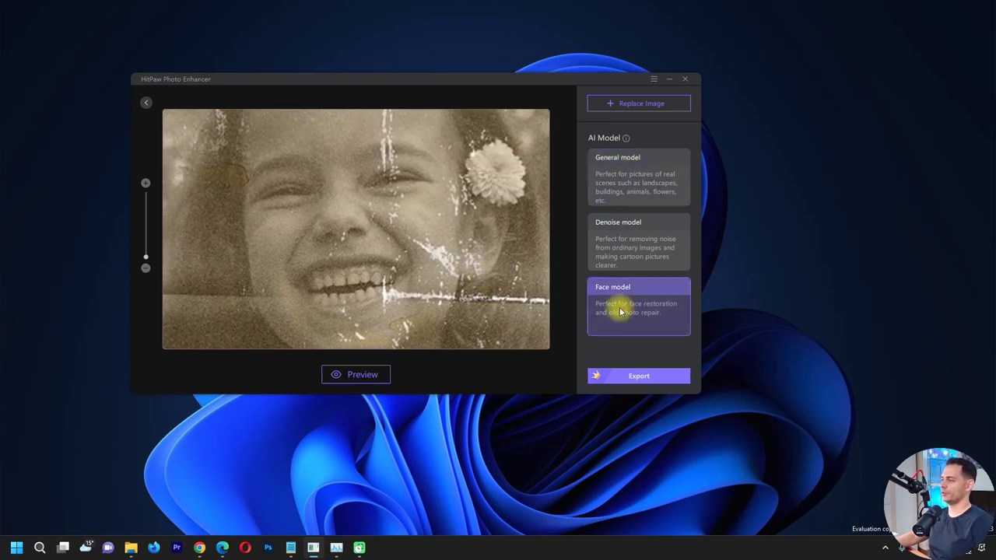
Run the Face restoration on the portrait and compare cheek and mouth in both views.
{"action": "left_click", "coordinate": [357, 375]}
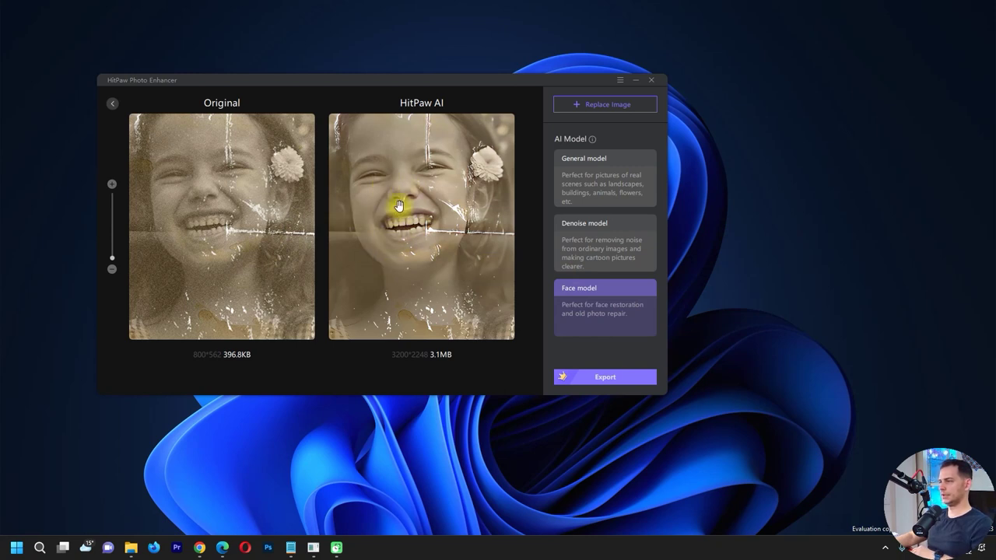
{"action": "mouse_move", "coordinate": [398, 205]}
{"action": "left_mouse_down"}
{"action": "mouse_move", "coordinate": [451, 156]}
{"action": "mouse_move", "coordinate": [407, 216]}
{"action": "mouse_move", "coordinate": [417, 278]}
{"action": "left_mouse_up"}
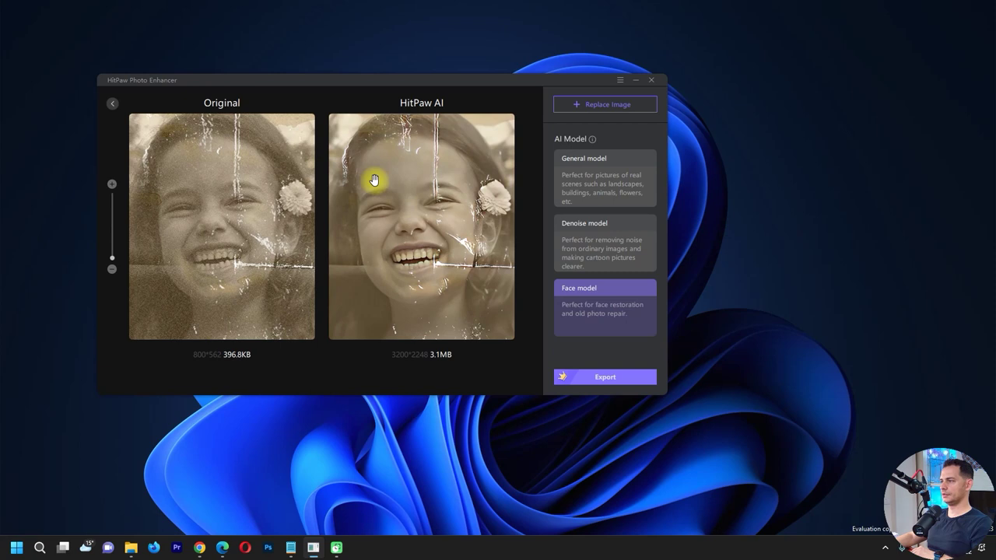
{"action": "scroll", "coordinate": [373, 179], "scroll_direction": "up", "scroll_amount": 2}
{"action": "scroll", "coordinate": [373, 178], "scroll_direction": "up", "scroll_amount": 2}
{"action": "left_click_drag", "start_coordinate": [393, 196], "coordinate": [429, 98]}
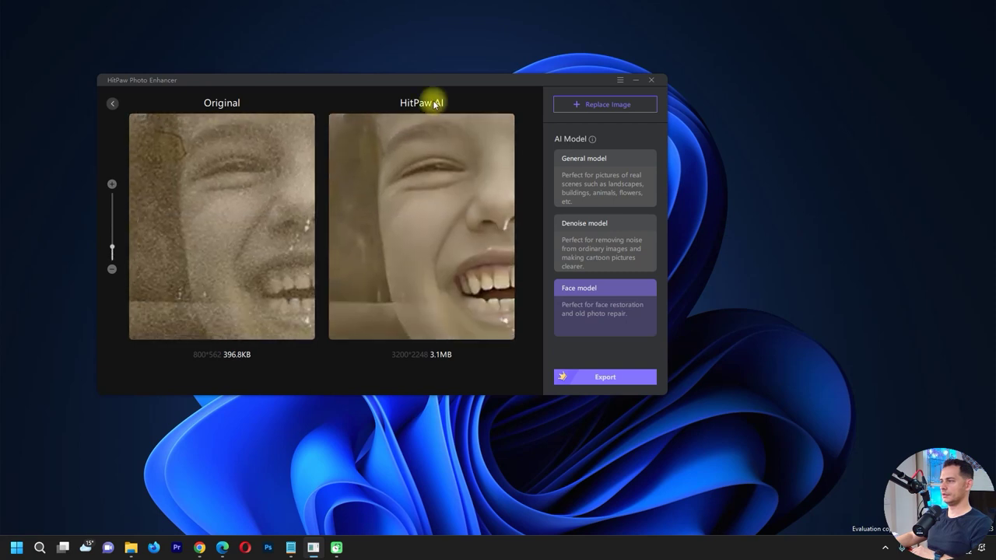
{"action": "mouse_move", "coordinate": [423, 209]}
{"action": "left_mouse_down"}
{"action": "mouse_move", "coordinate": [320, 195]}
{"action": "mouse_move", "coordinate": [468, 118]}
{"action": "mouse_move", "coordinate": [452, 258]}
{"action": "mouse_move", "coordinate": [255, 197]}
{"action": "mouse_move", "coordinate": [253, 206]}
{"action": "mouse_move", "coordinate": [194, 149]}
{"action": "mouse_move", "coordinate": [215, 259]}
{"action": "mouse_move", "coordinate": [305, 254]}
{"action": "left_mouse_up"}
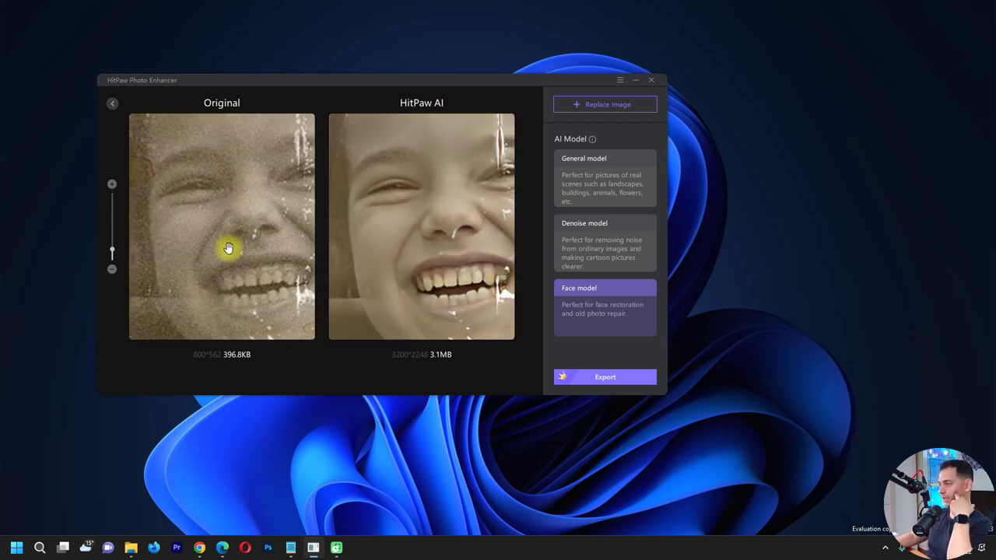
{"action": "scroll", "coordinate": [400, 272], "scroll_direction": "down", "scroll_amount": 3}
{"action": "scroll", "coordinate": [400, 256], "scroll_direction": "up", "scroll_amount": 5}
{"action": "scroll", "coordinate": [400, 256], "scroll_direction": "down", "scroll_amount": 5}
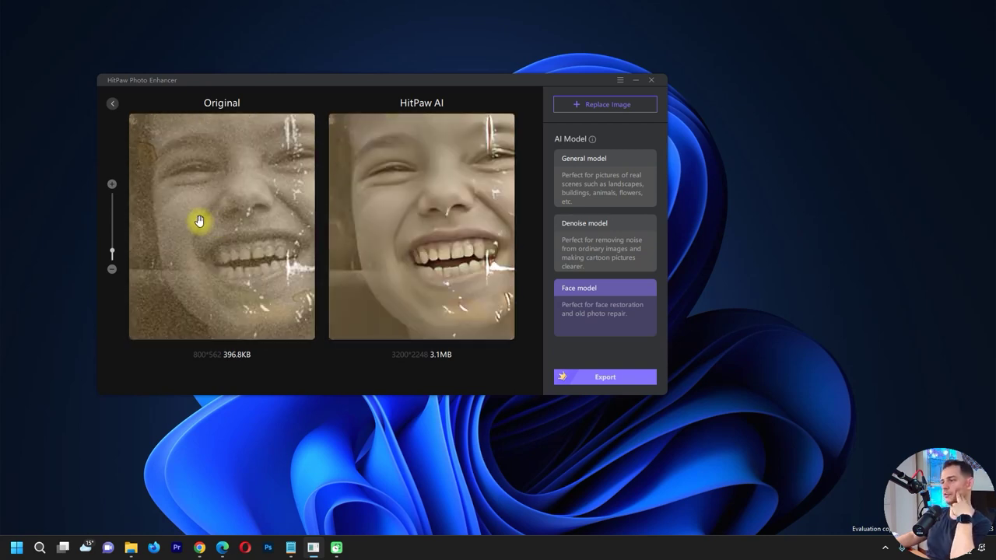
{"action": "left_click_drag", "start_coordinate": [454, 83], "coordinate": [485, 80]}
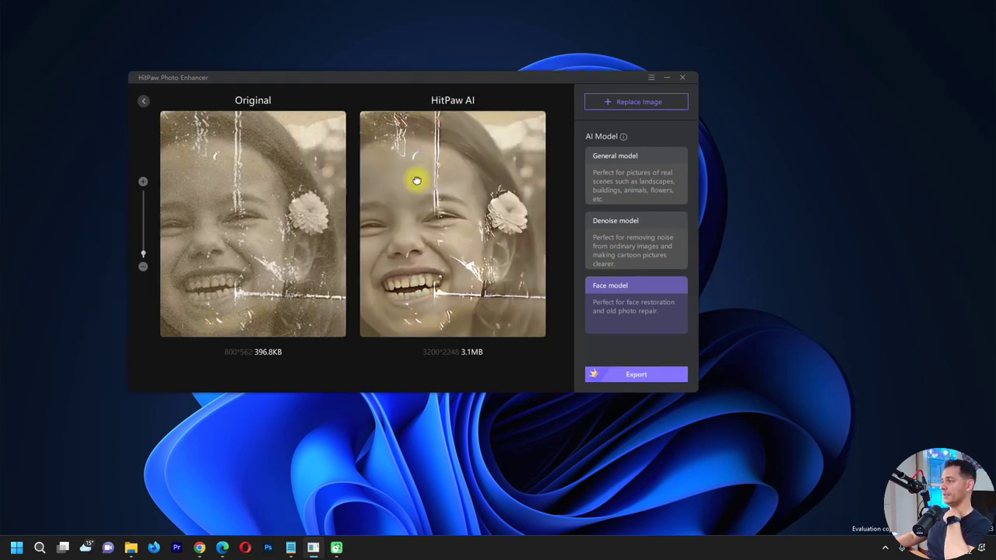
Export the restored portrait as maxresdefault_090419.jpg, view it, then close the viewer and folder.
{"action": "left_click", "coordinate": [645, 373]}
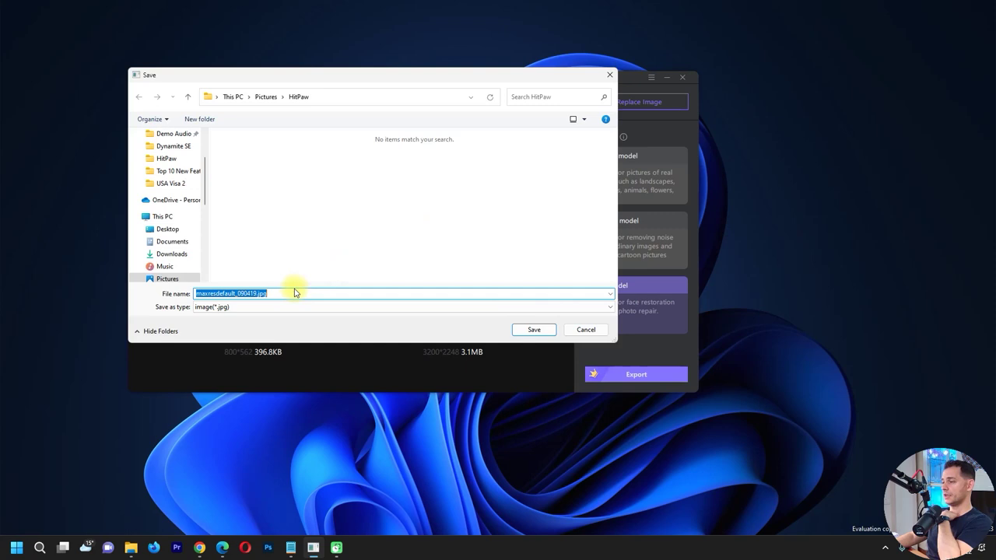
{"action": "left_click", "coordinate": [525, 333]}
{"action": "left_click", "coordinate": [507, 262]}
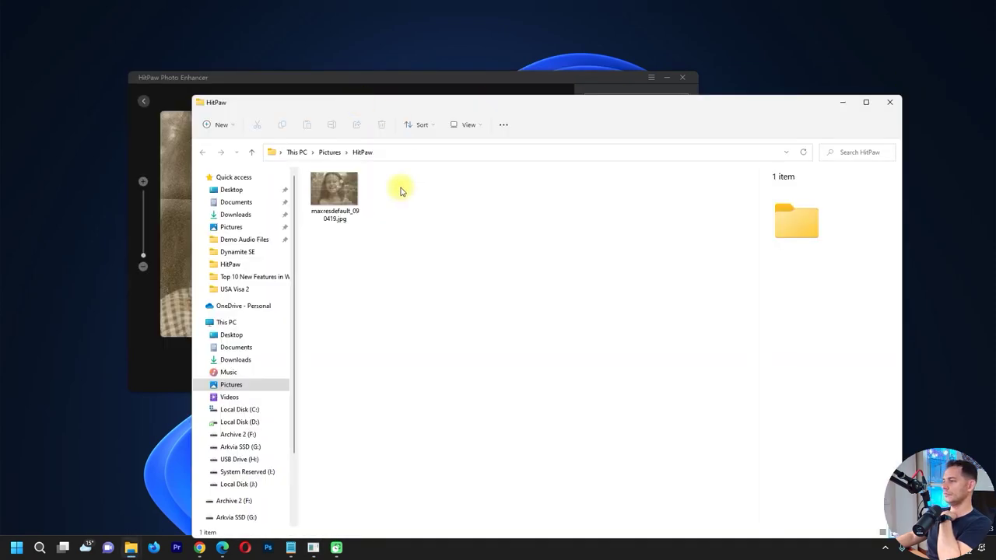
{"action": "left_click", "coordinate": [346, 190]}
{"action": "double_click", "coordinate": [346, 190]}
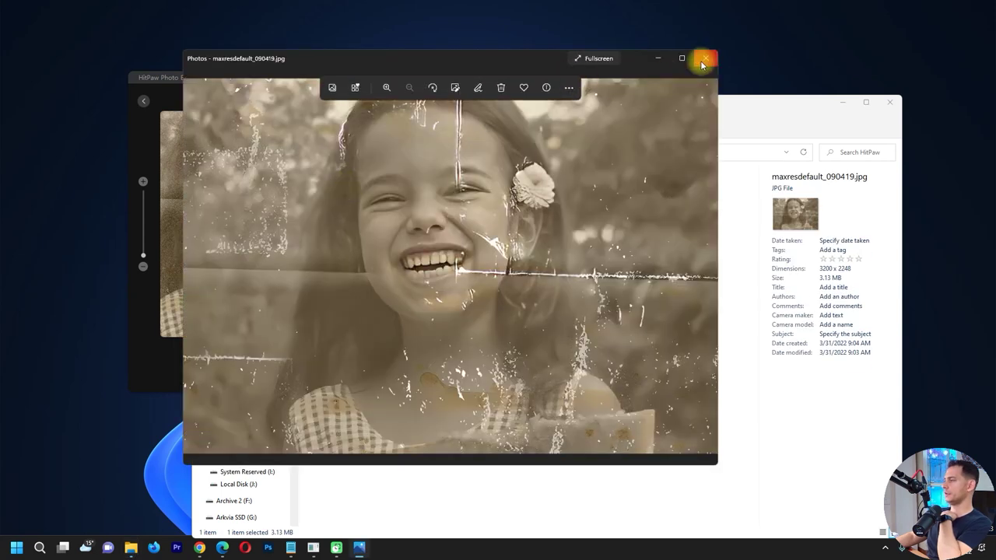
{"action": "left_click", "coordinate": [701, 62]}
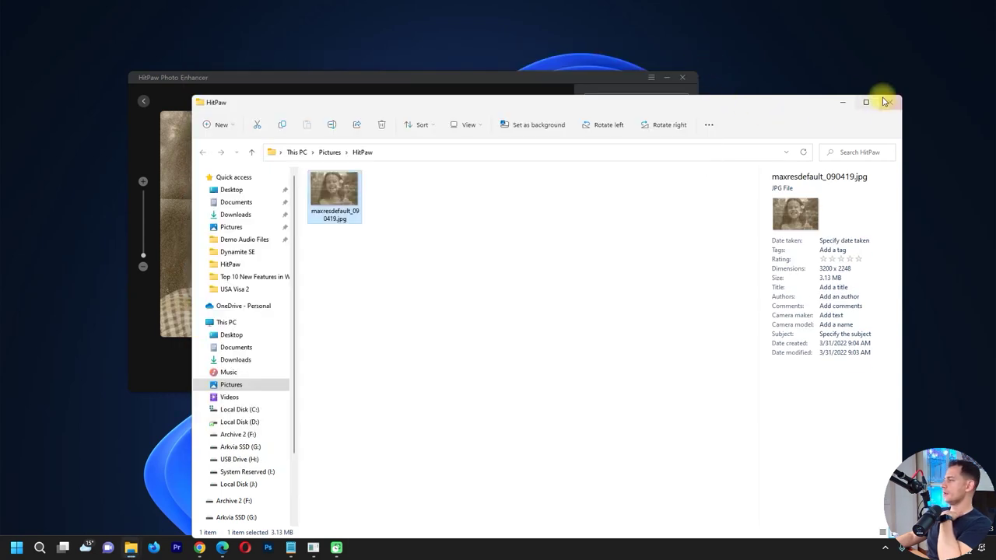
{"action": "left_click", "coordinate": [889, 102]}
Open the selfie IMG_5890.JPG and pick the Face model for it.
{"action": "left_click", "coordinate": [348, 219]}
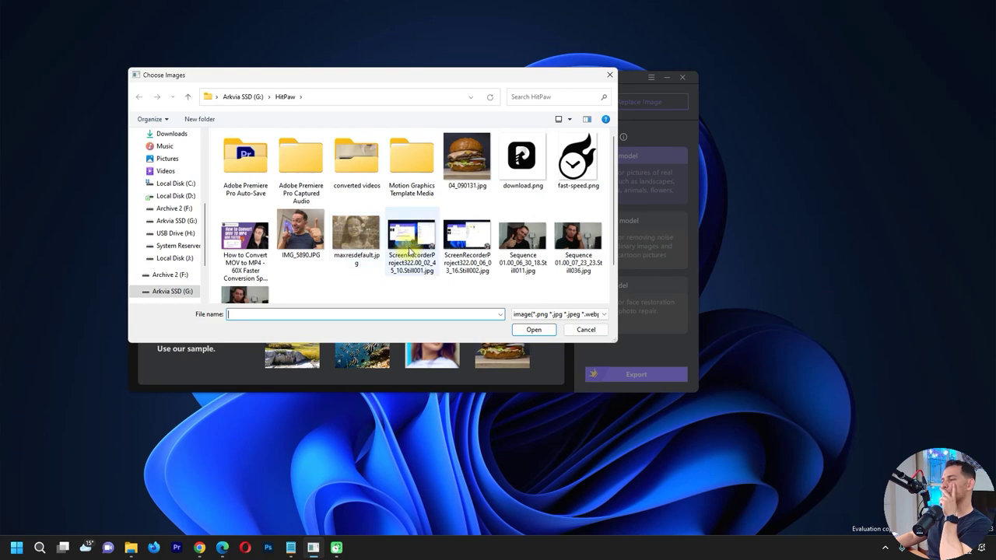
{"action": "left_click", "coordinate": [301, 233]}
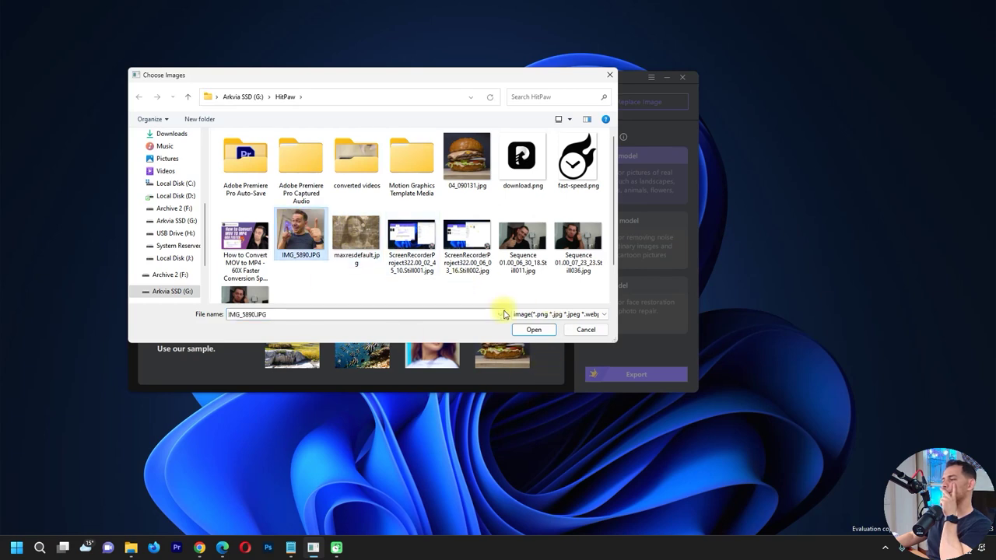
{"action": "left_click", "coordinate": [534, 330]}
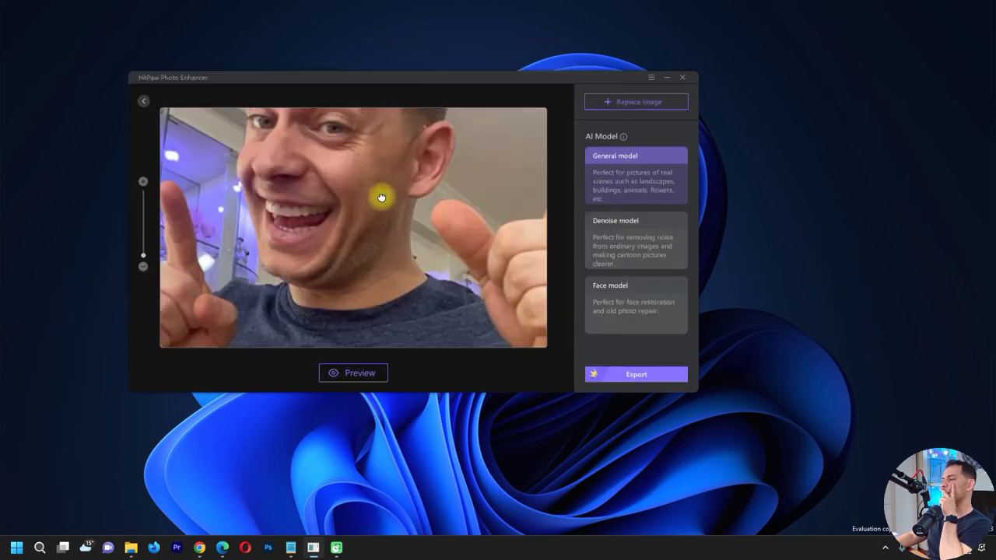
{"action": "left_click", "coordinate": [618, 313]}
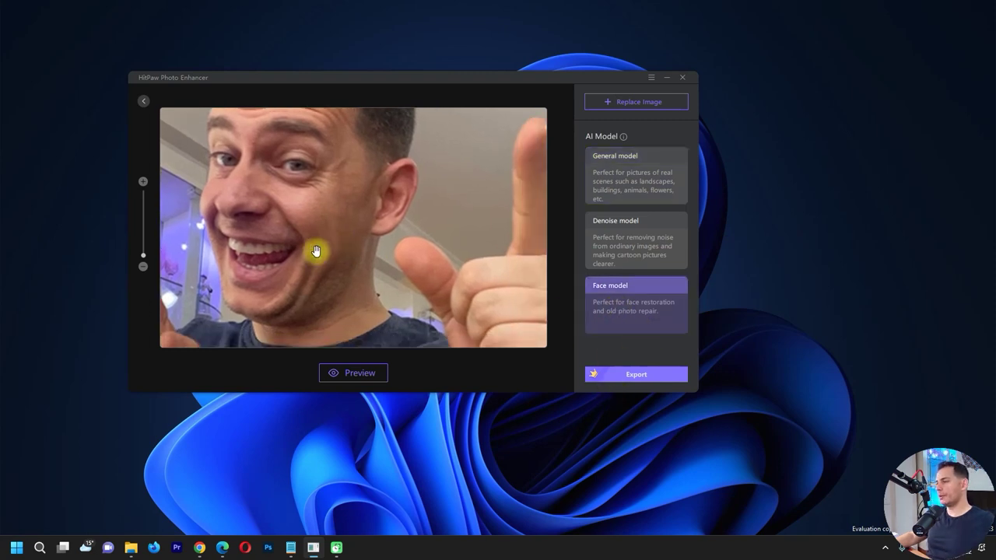
Generate the selfie's 2400×2060 Face-model preview and zoom in and out on both images.
{"action": "left_click", "coordinate": [348, 373]}
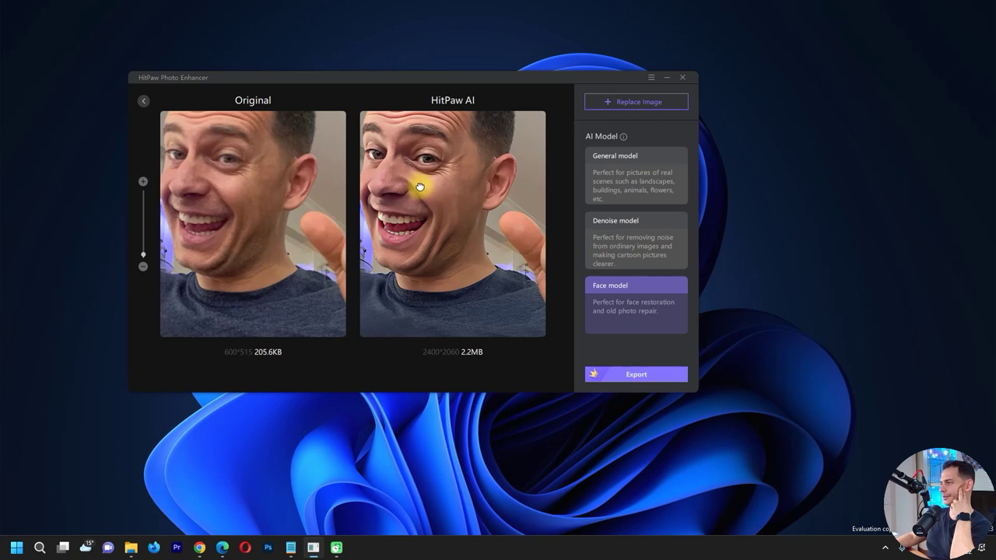
{"action": "scroll", "coordinate": [415, 183], "scroll_direction": "up", "scroll_amount": 2}
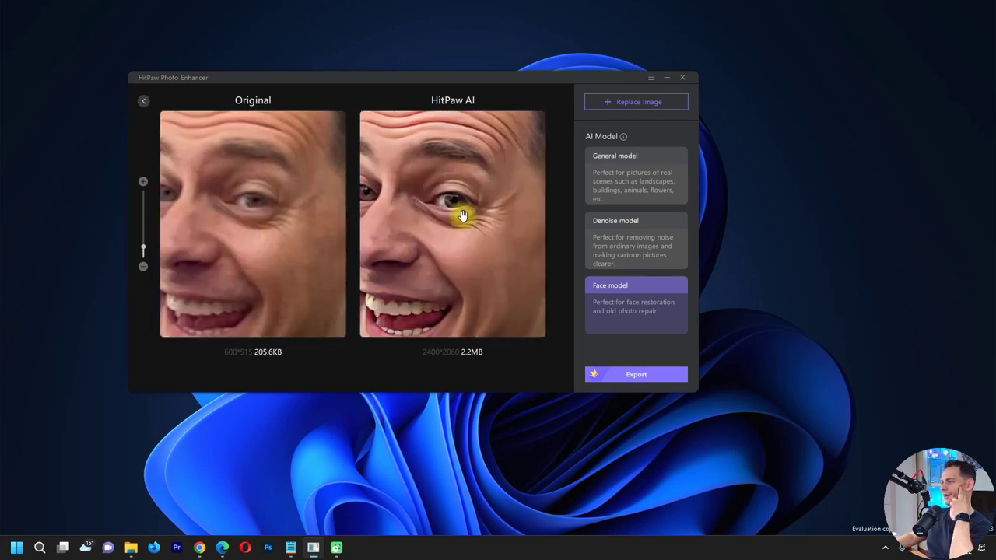
{"action": "scroll", "coordinate": [451, 217], "scroll_direction": "down", "scroll_amount": 2}
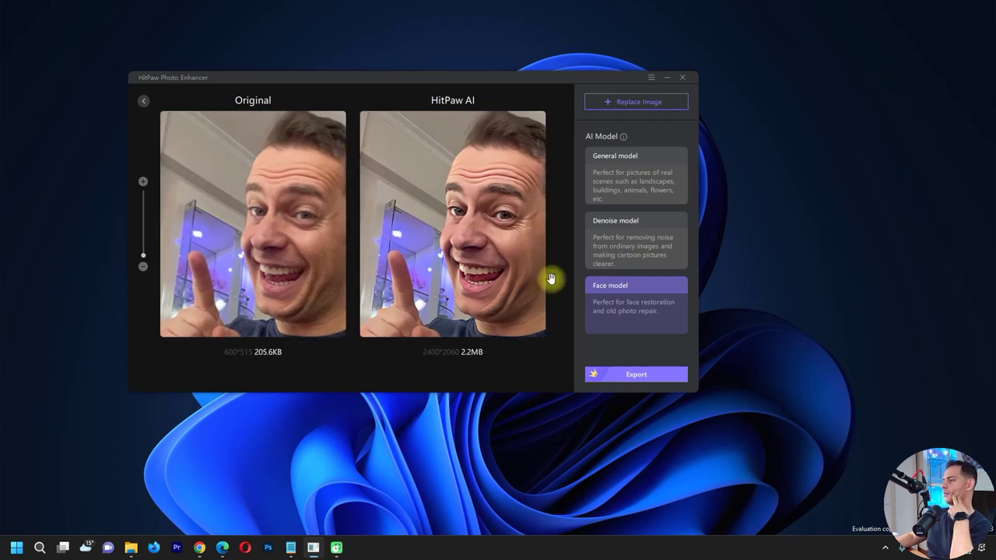
{"action": "left_click", "coordinate": [626, 175]}
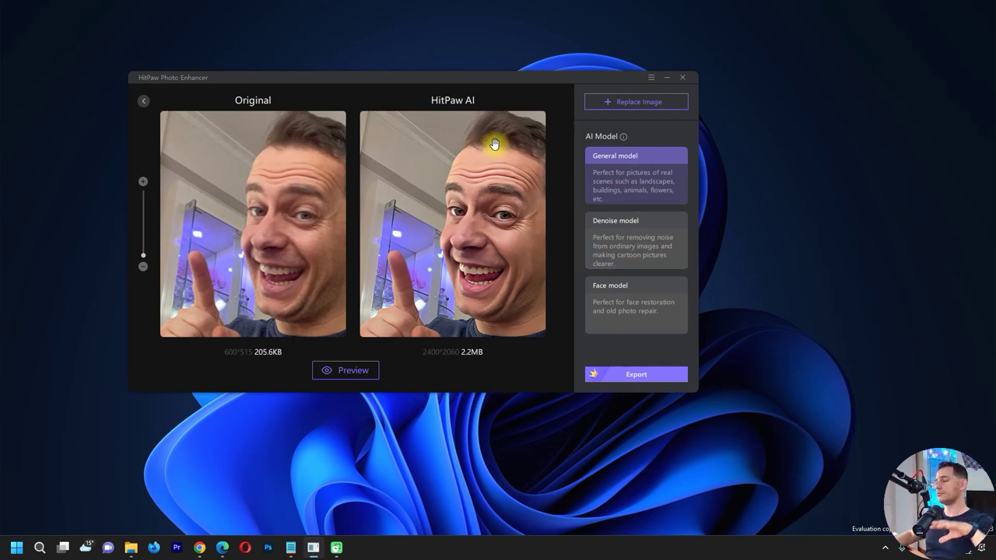
{"action": "left_click", "coordinate": [628, 259]}
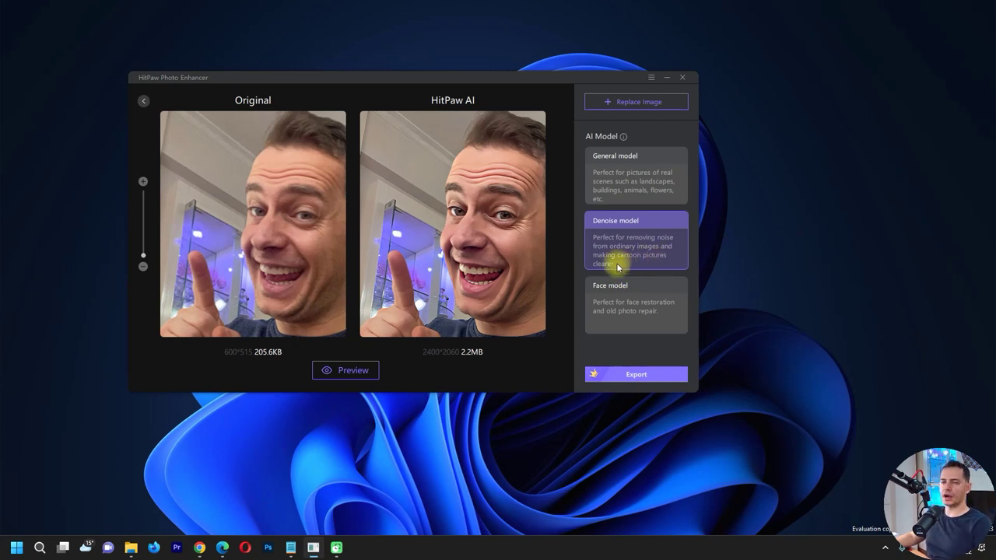
{"action": "left_click", "coordinate": [631, 317]}
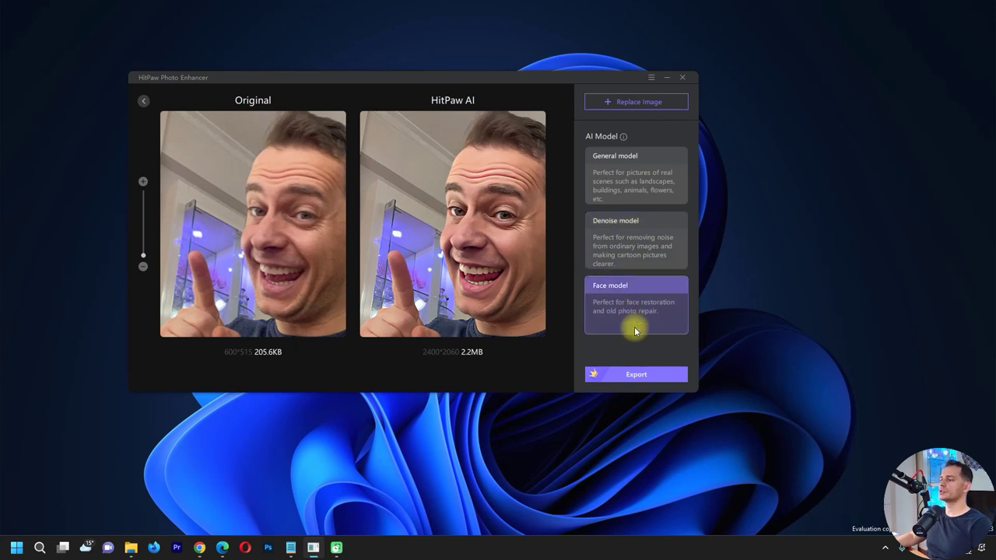